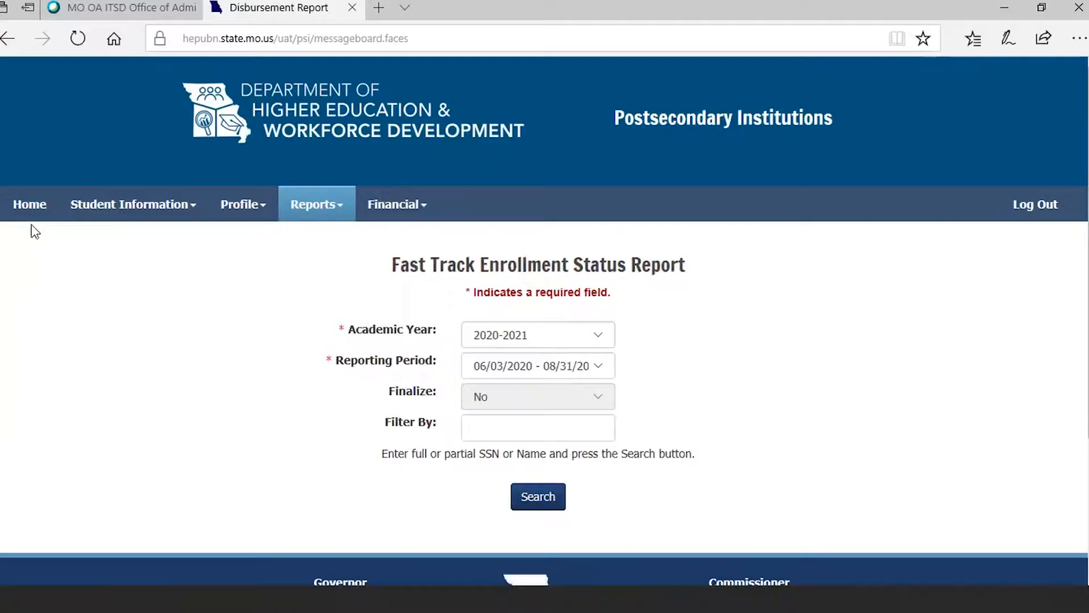
- Return to the PSI home page and open the Fast Track Enrollment Status Report
{"action": "left_click", "coordinate": [32, 210]}
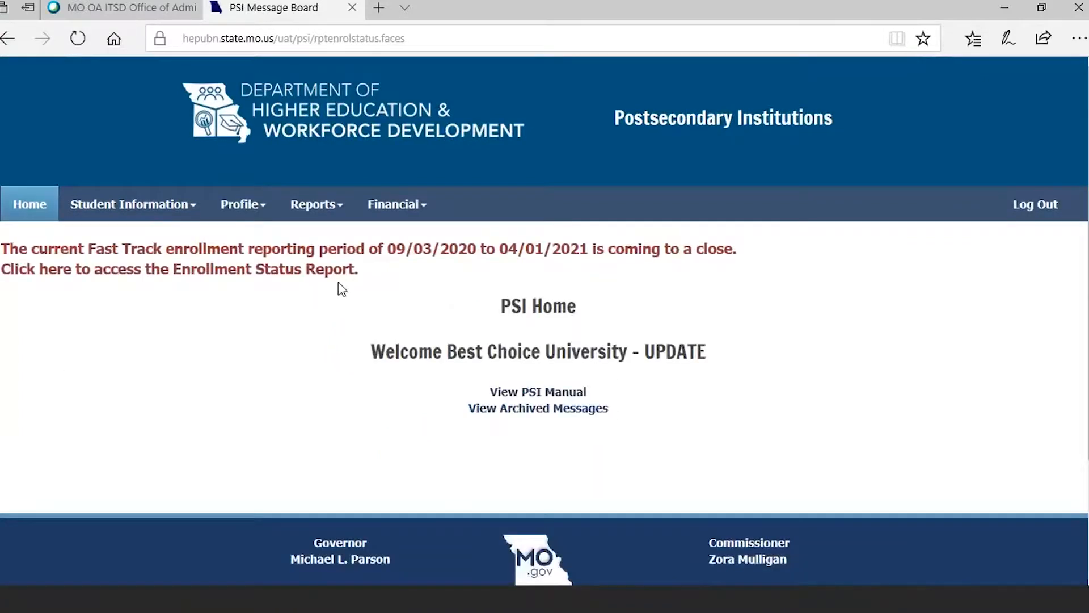
{"action": "left_click", "coordinate": [310, 207]}
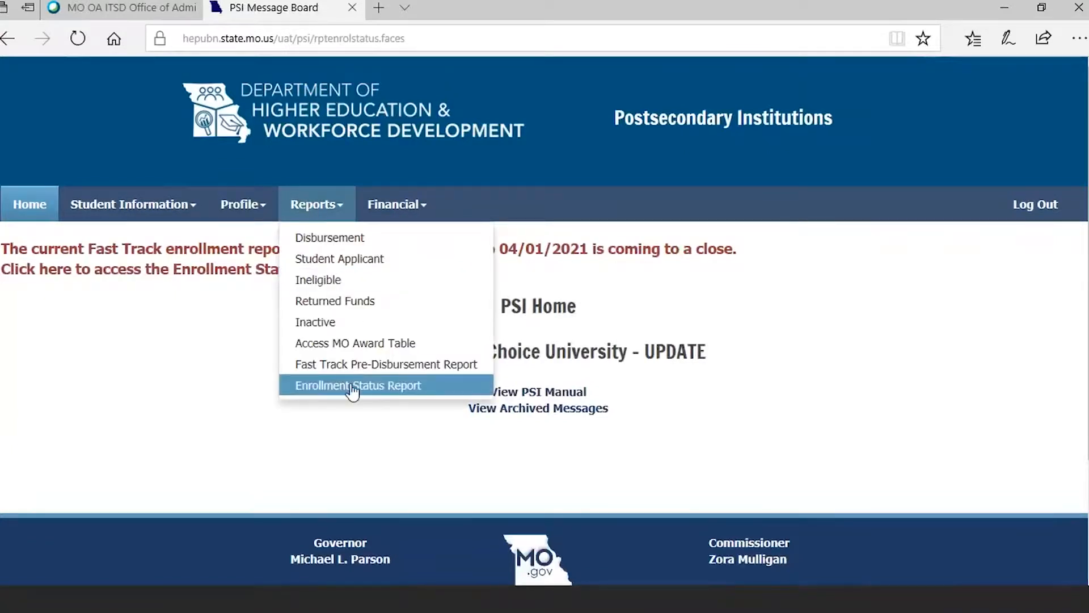
{"action": "left_click", "coordinate": [350, 387]}
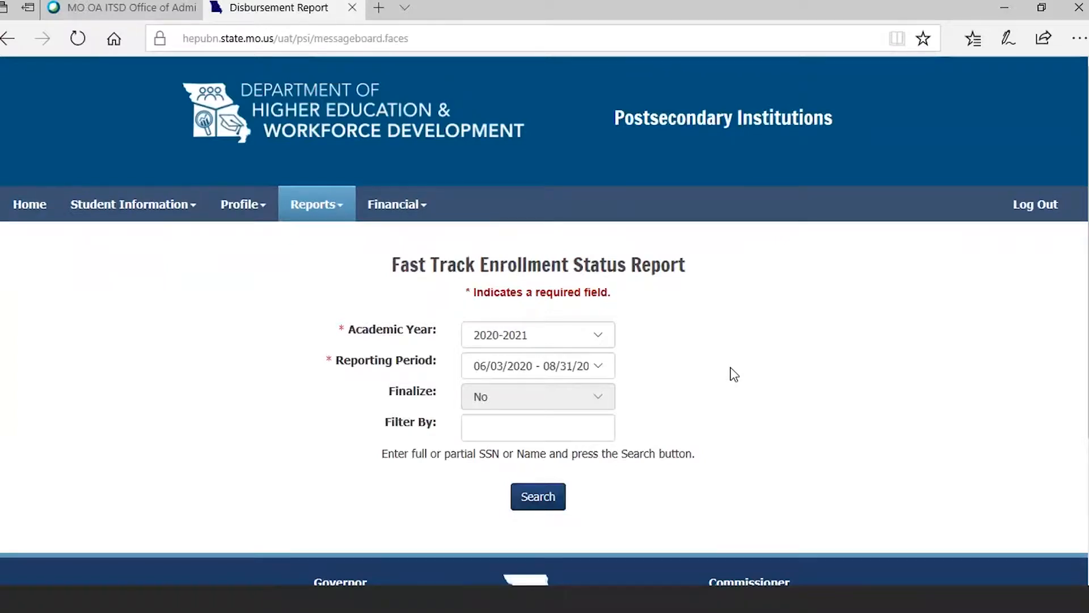
- Search the 2020-2021 report for the reporting period 09/03/2020 - 04/01/2021
{"action": "left_click", "coordinate": [604, 366]}
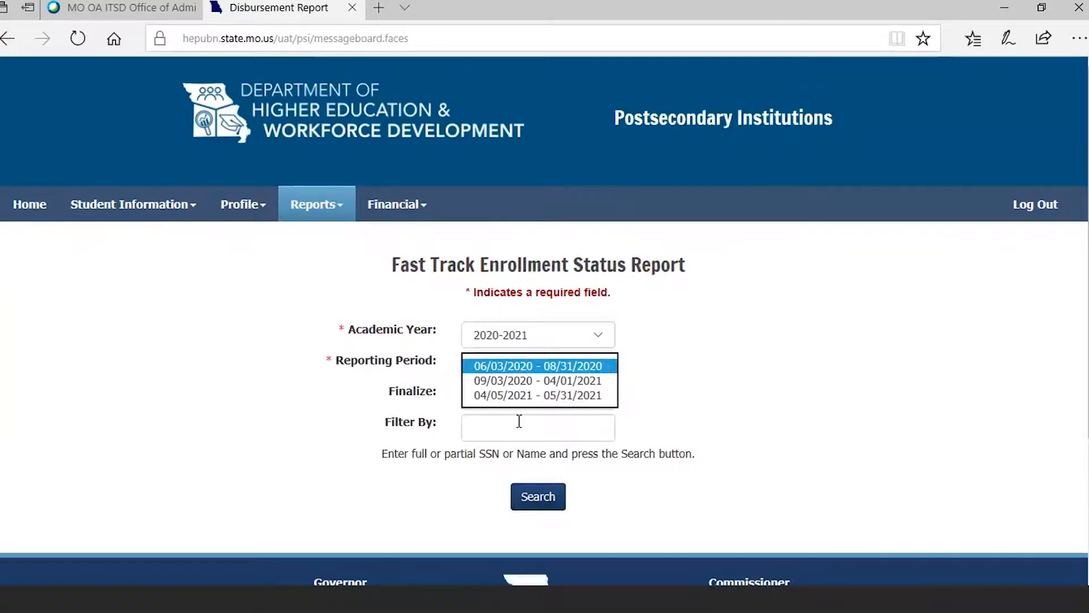
{"action": "left_click", "coordinate": [579, 381]}
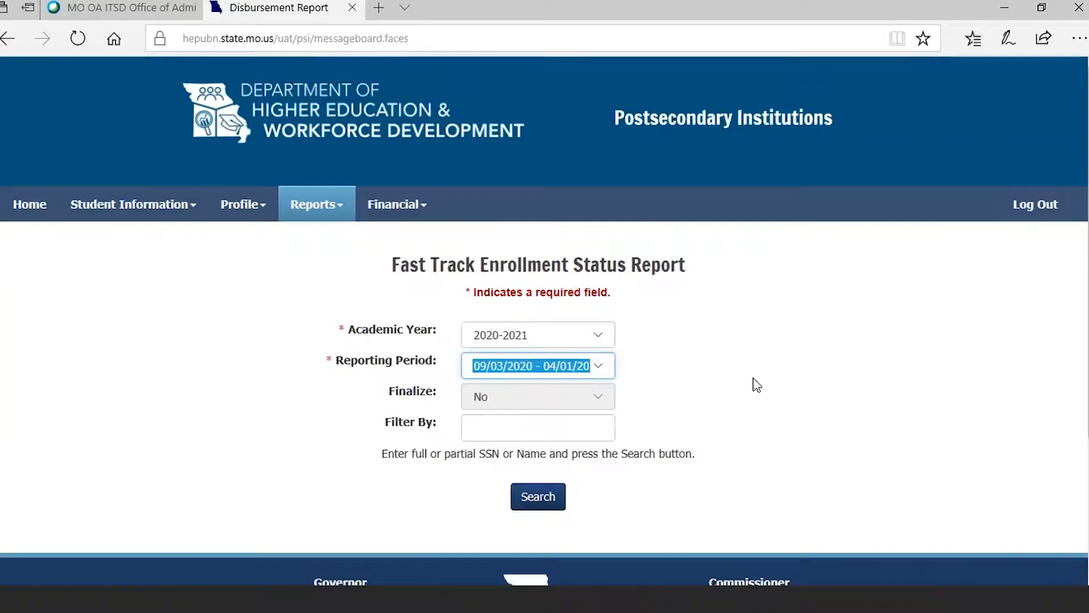
{"action": "left_click", "coordinate": [536, 500]}
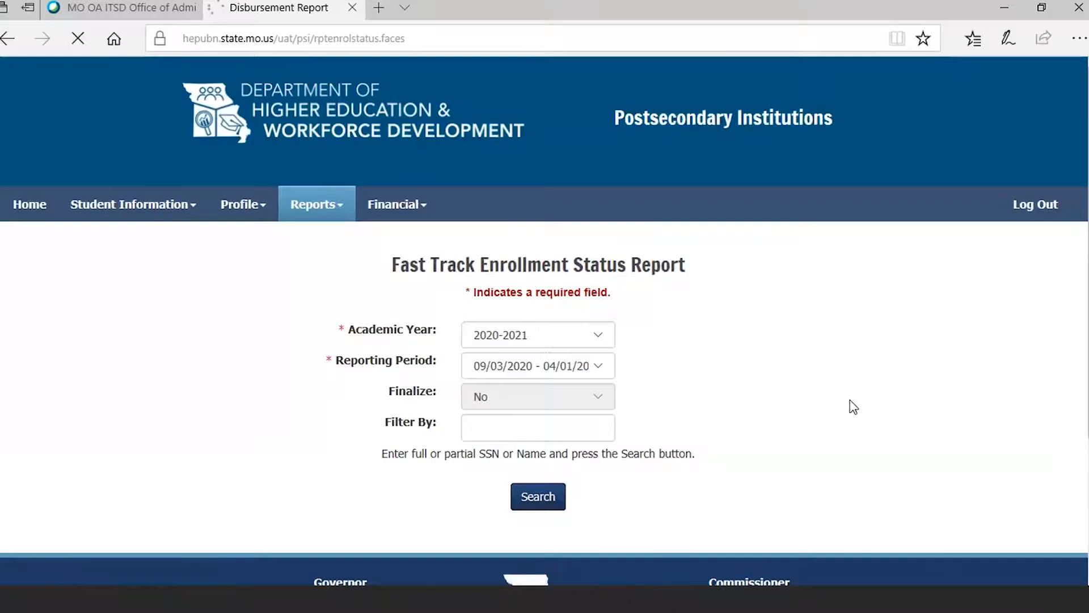
- Report the first listed student as "At least half-time Fast Track program" with status date 03/19/2021
{"action": "scroll", "coordinate": [545, 340], "scroll_direction": "down", "scroll_amount": 2}
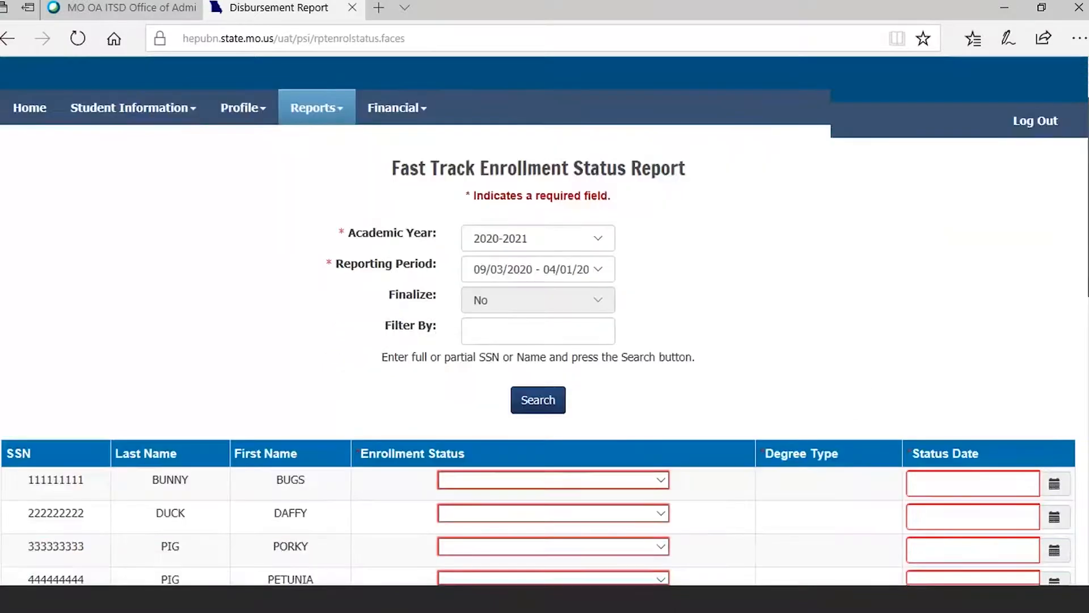
{"action": "scroll", "coordinate": [352, 259], "scroll_direction": "down", "scroll_amount": 4}
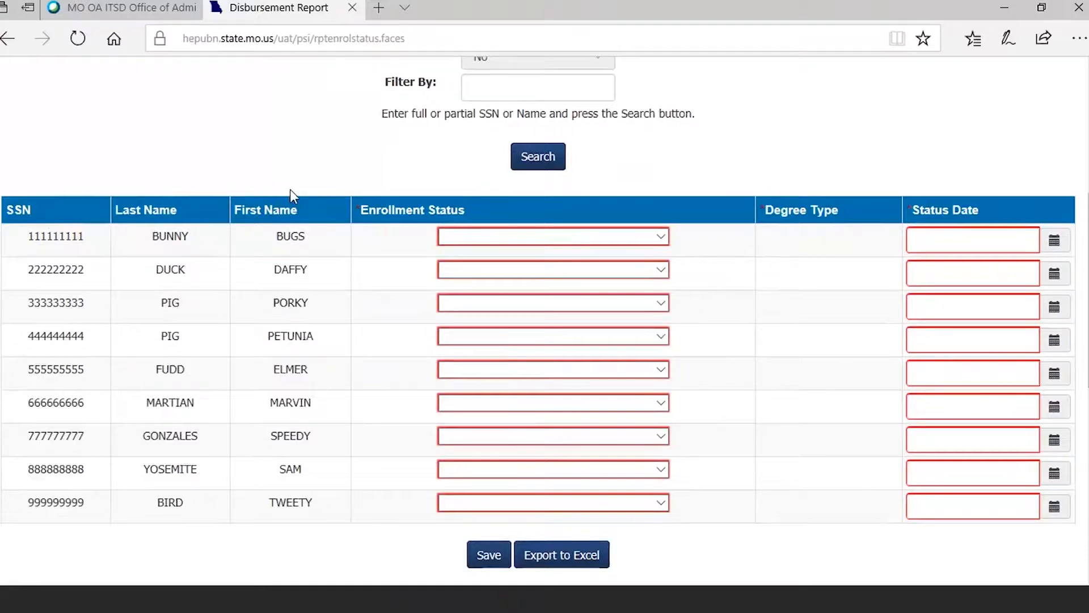
{"action": "left_click", "coordinate": [660, 237]}
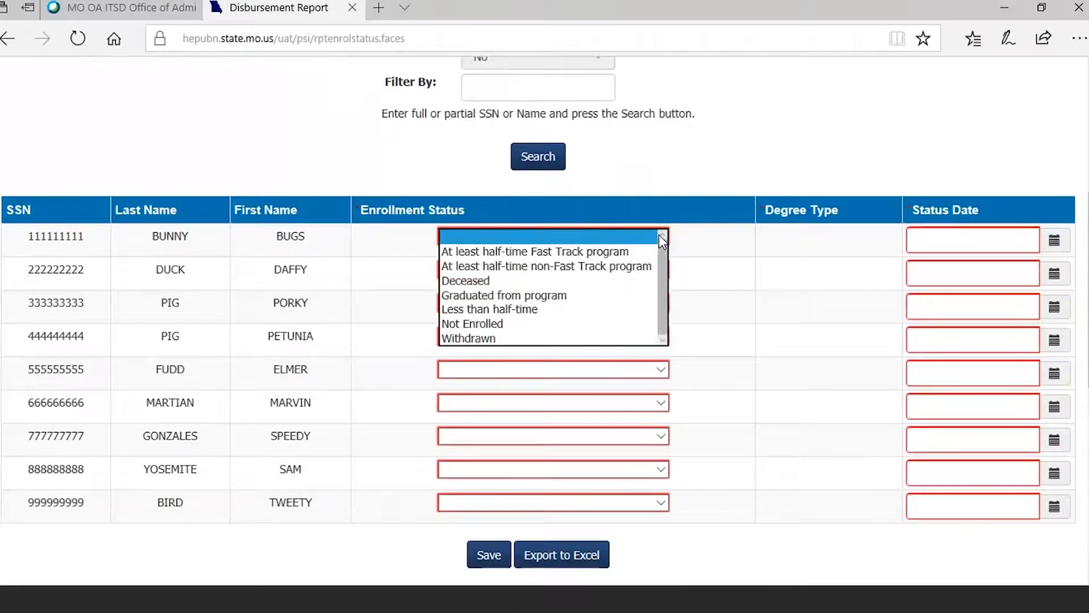
{"action": "left_click", "coordinate": [556, 252]}
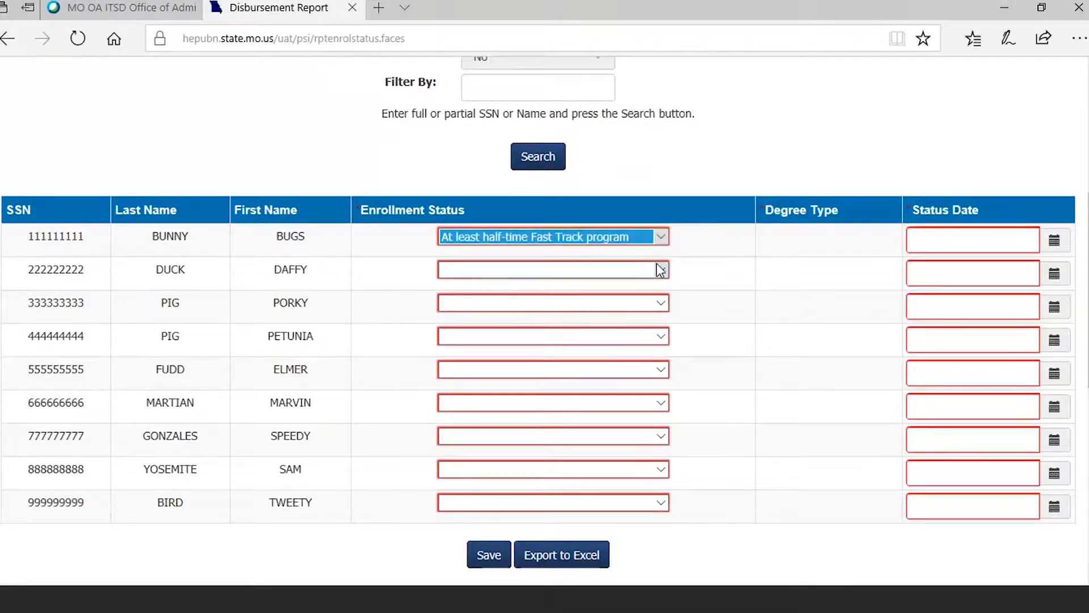
{"action": "left_click", "coordinate": [980, 241]}
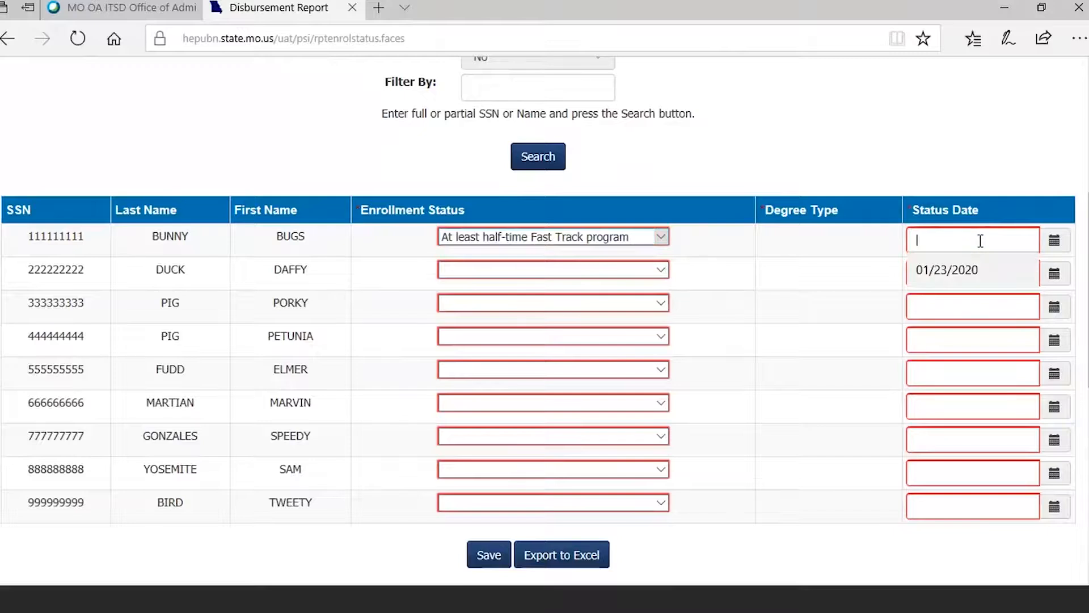
{"action": "type", "text": "03/19/2021"}
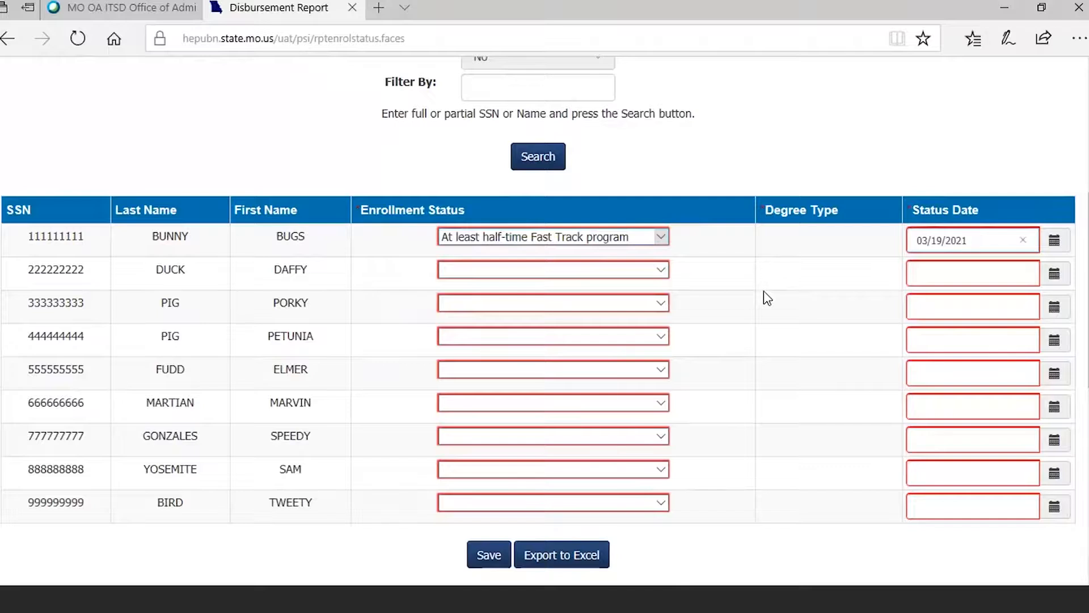
- Report the second student as "At least half-time non-Fast Track program" with status date 03/19/2021
{"action": "left_click", "coordinate": [668, 273]}
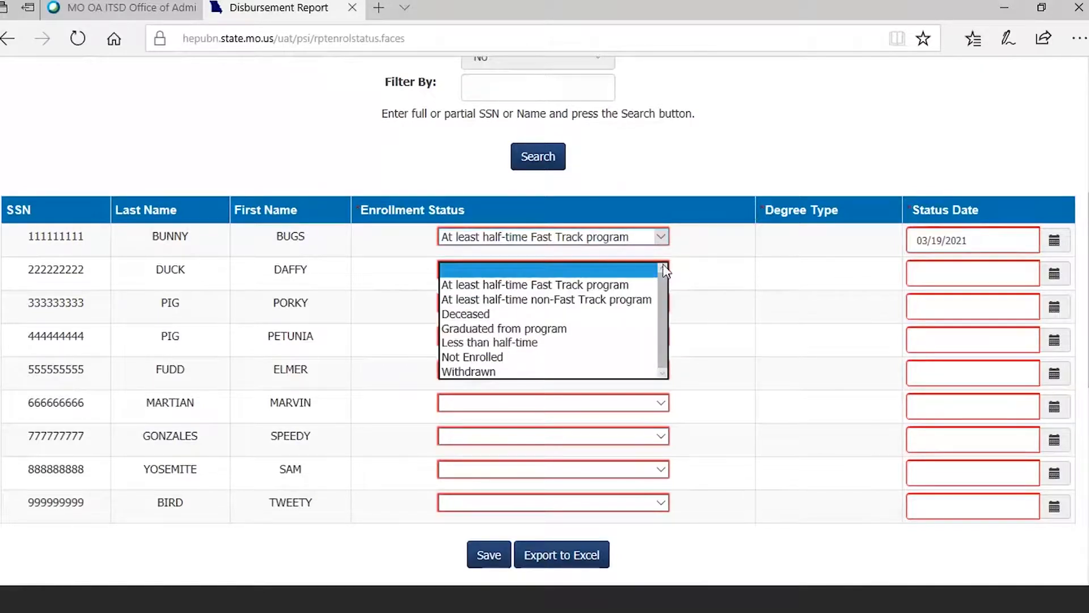
{"action": "left_click", "coordinate": [548, 303]}
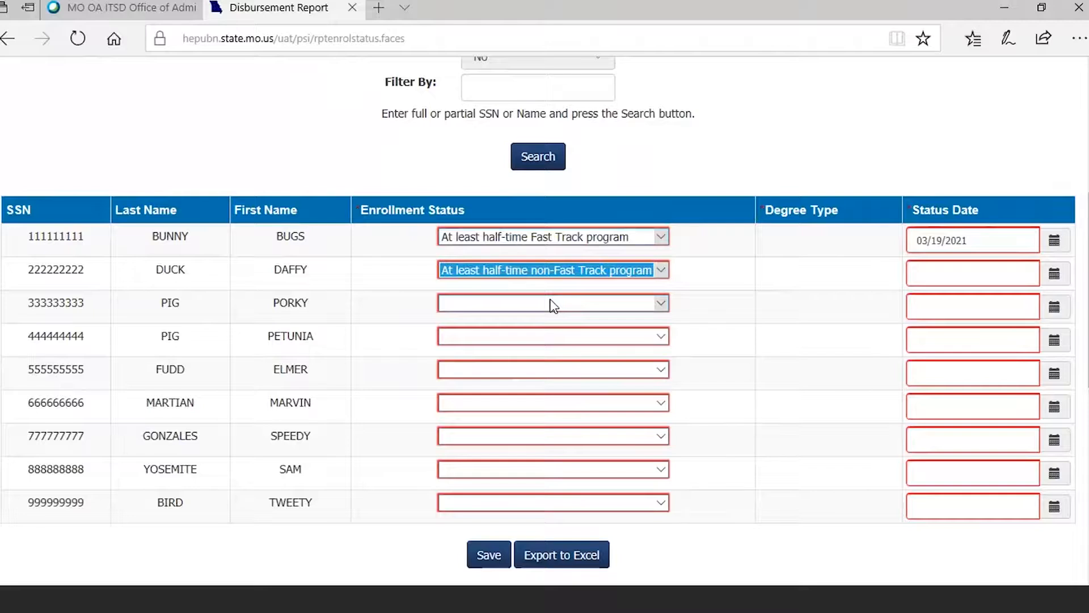
{"action": "left_click", "coordinate": [920, 272]}
{"action": "type", "text": "03/19/2021"}
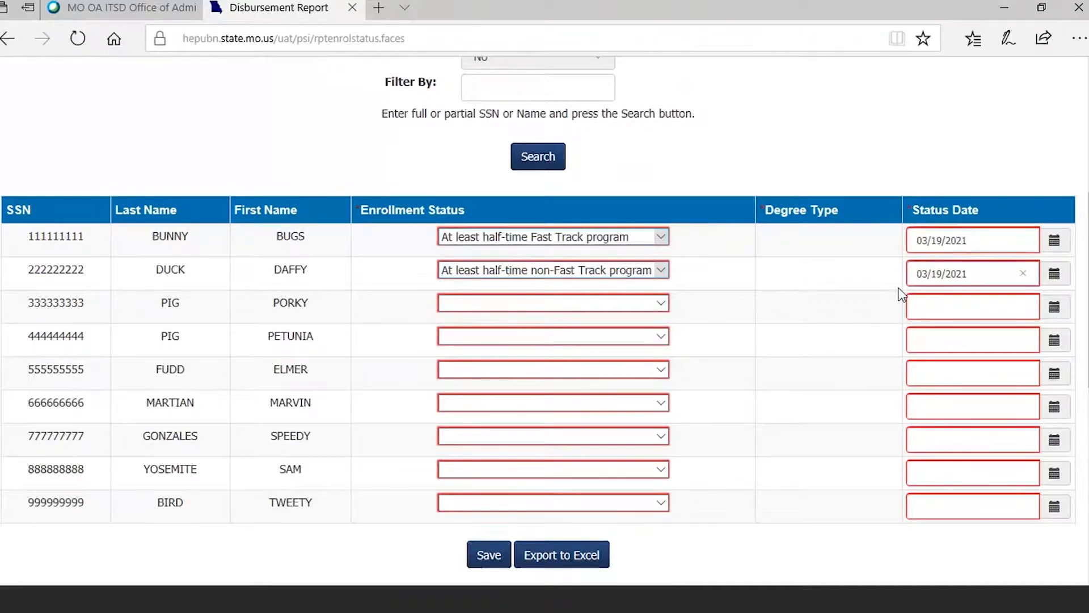
- Report the third student as "Graduated from program" with degree type Associate Degree and status date 05/18/2020
{"action": "left_click", "coordinate": [659, 304]}
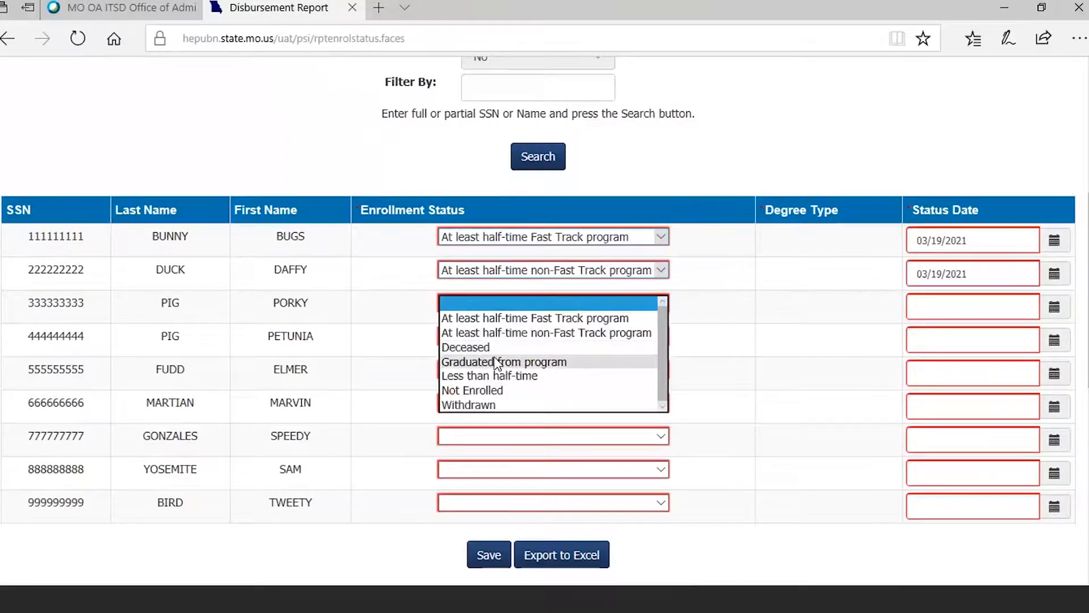
{"action": "left_click", "coordinate": [497, 362]}
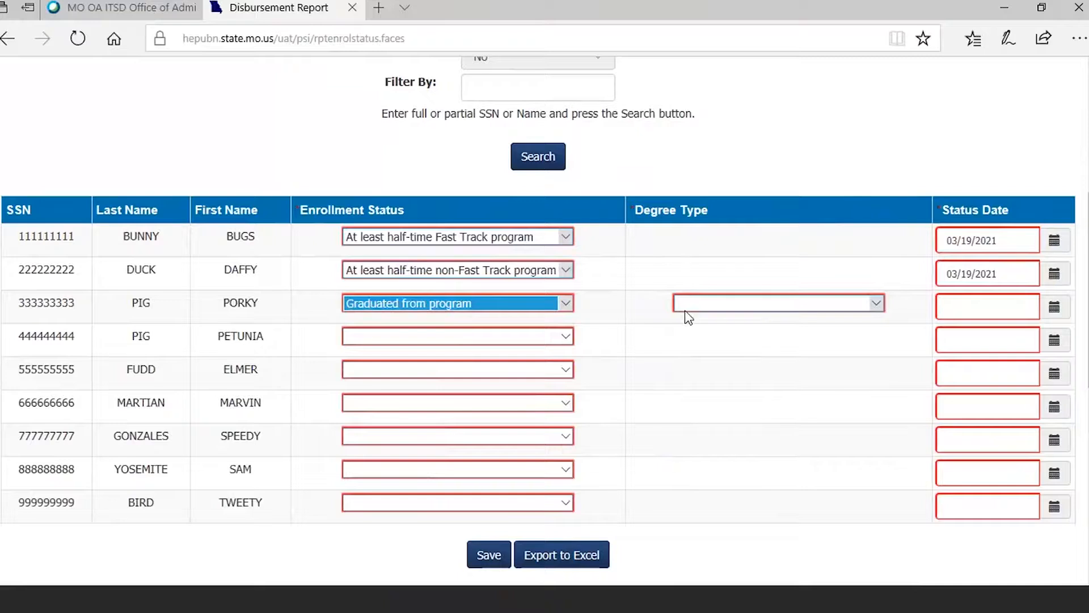
{"action": "left_click", "coordinate": [878, 304]}
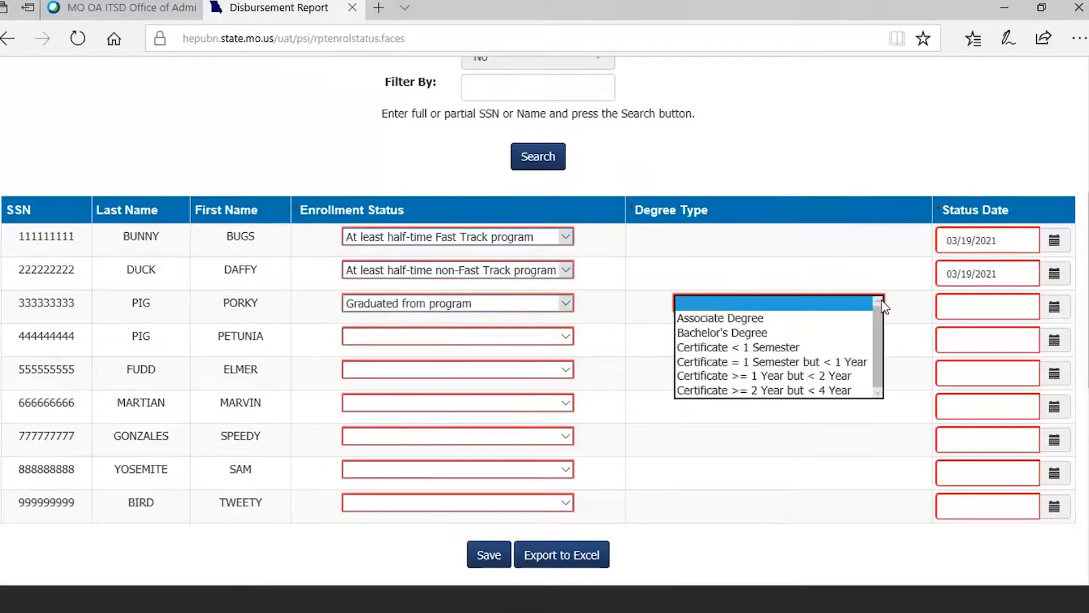
{"action": "left_click", "coordinate": [744, 320]}
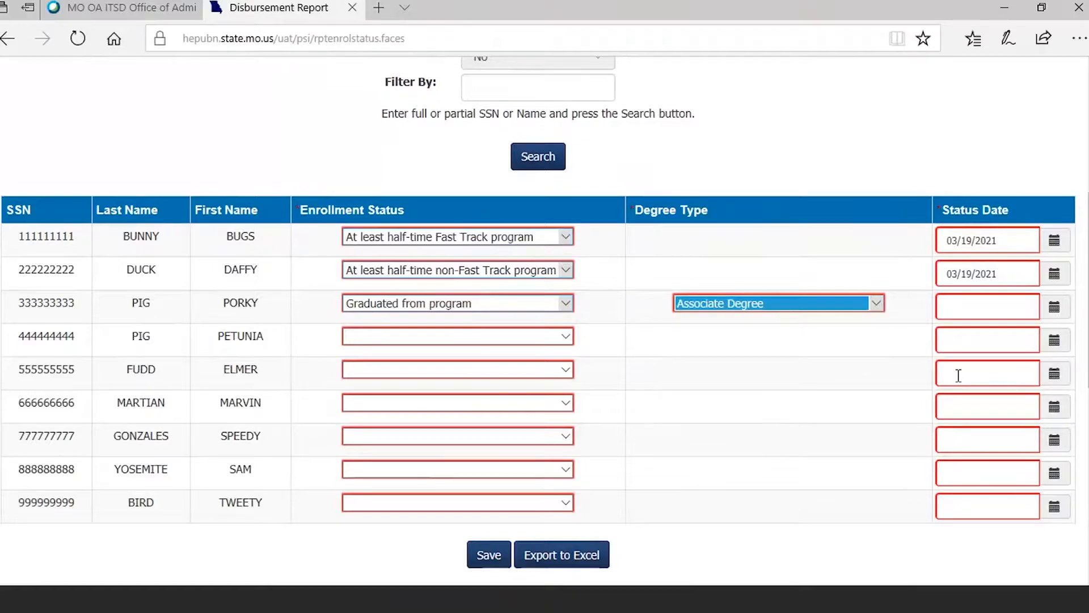
{"action": "left_click", "coordinate": [945, 302]}
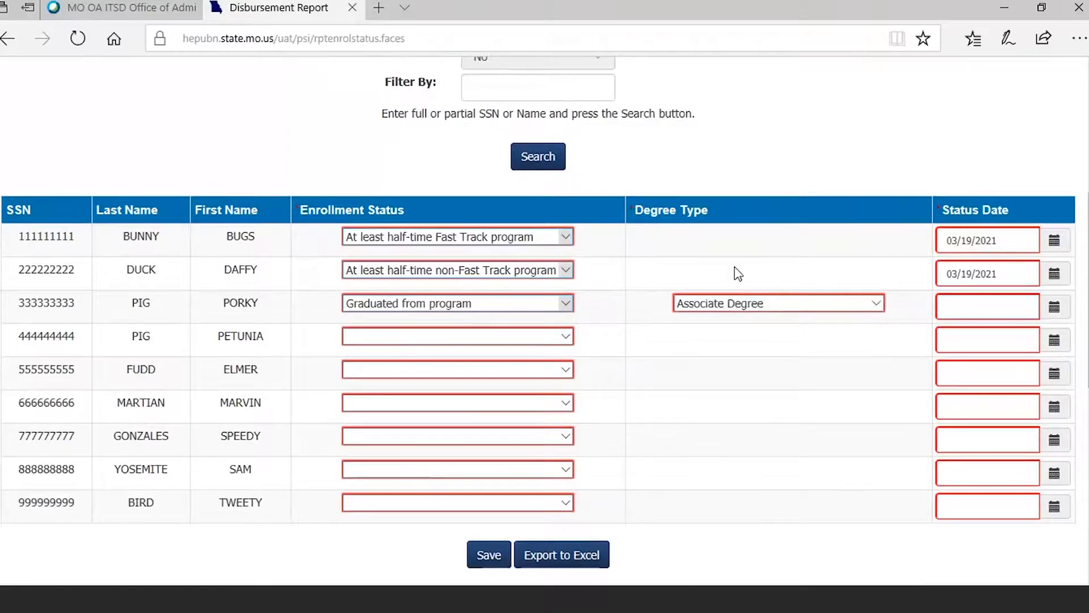
{"action": "type", "text": "05/18/2020"}
- Report the fourth student as "Less than half-time" with status date 03/19/2021
{"action": "left_click", "coordinate": [565, 336]}
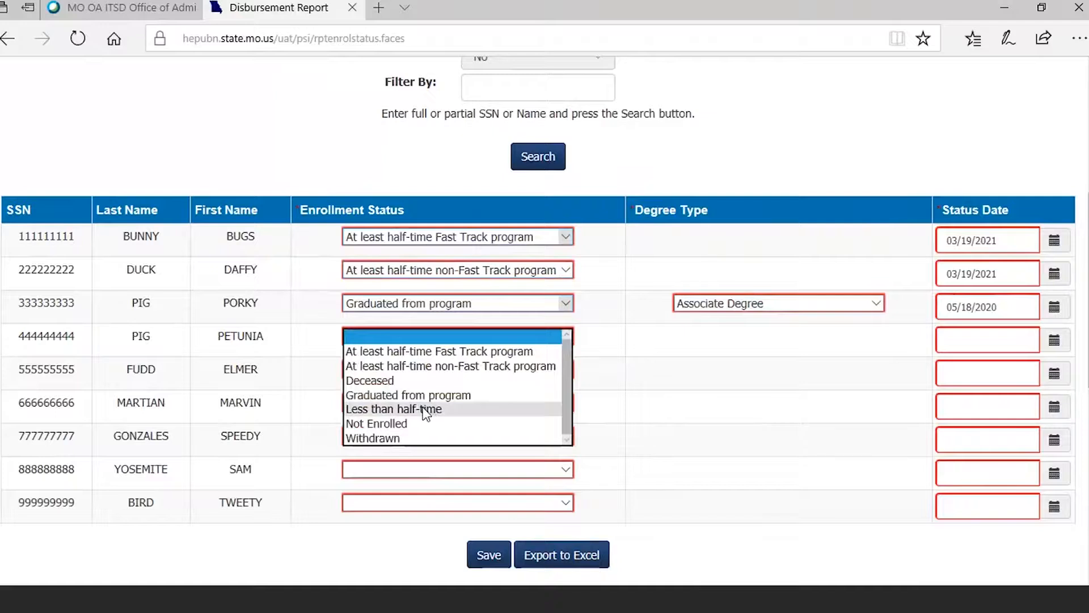
{"action": "left_click", "coordinate": [425, 410]}
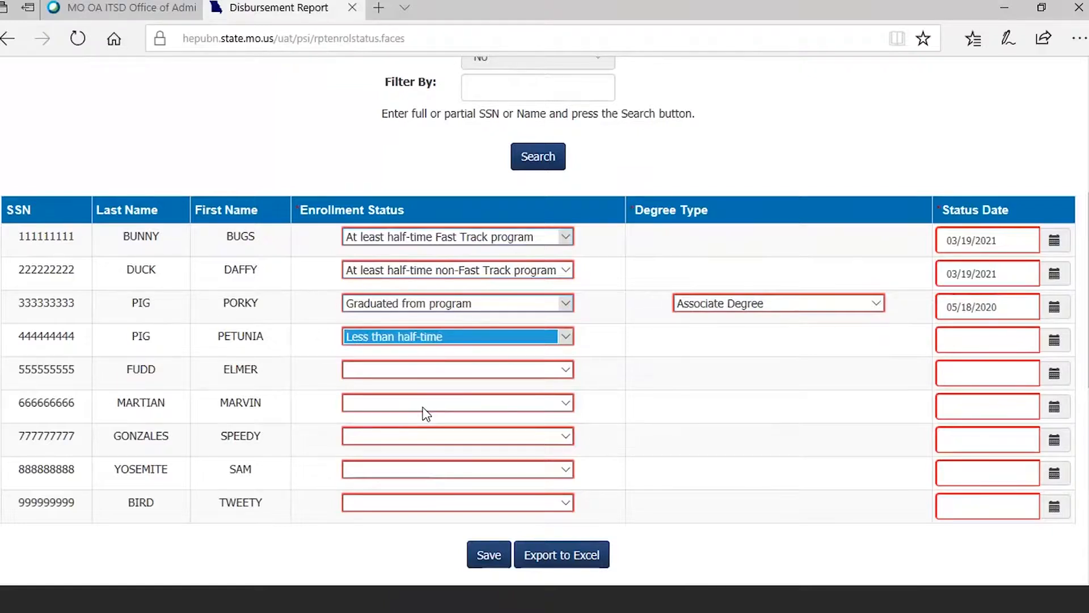
{"action": "left_click", "coordinate": [947, 340]}
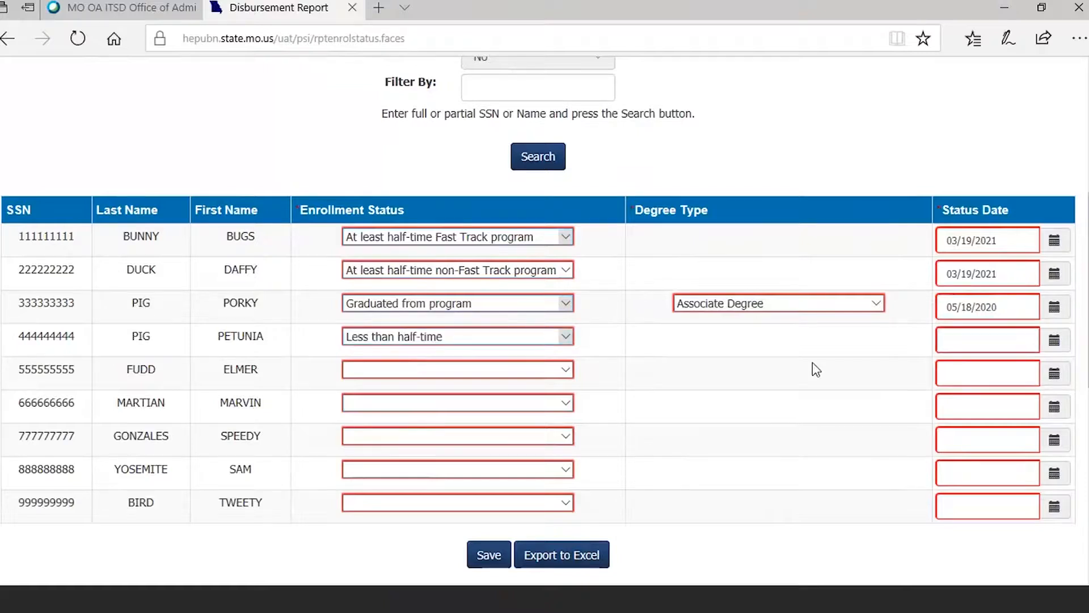
{"action": "type", "text": "03/19/2021"}
- Report the fifth student as "Less than half-time" with status date 10/31/2020
{"action": "left_click", "coordinate": [561, 372]}
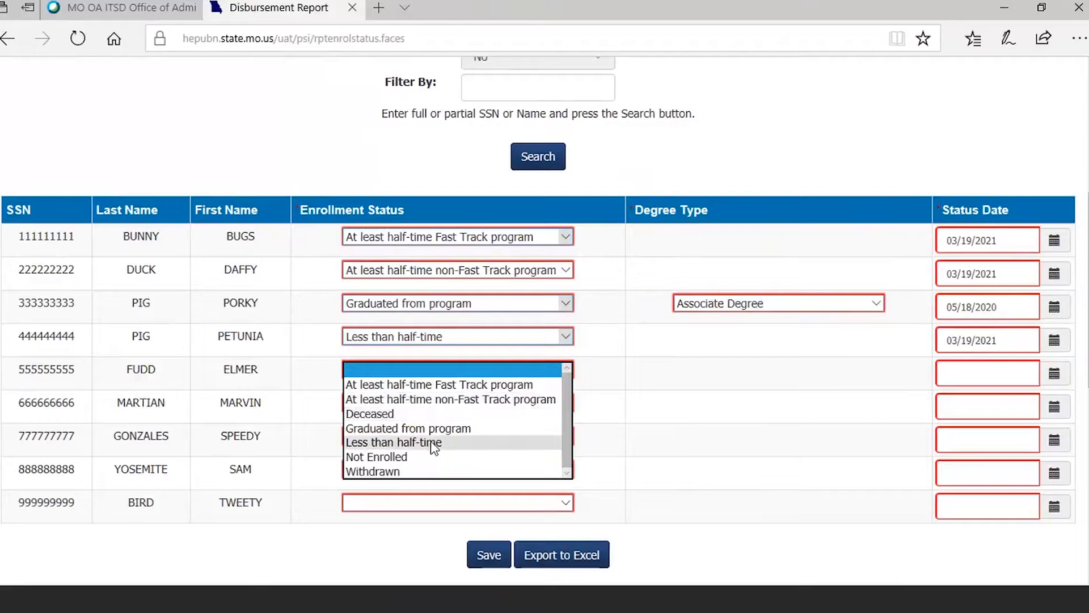
{"action": "left_click", "coordinate": [431, 443]}
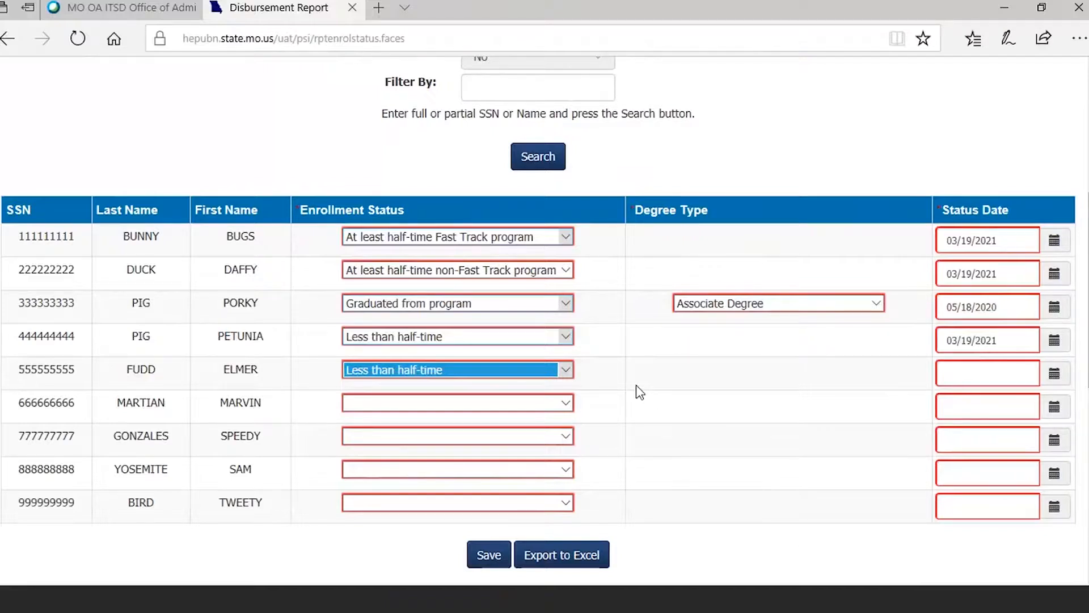
{"action": "left_click", "coordinate": [951, 371]}
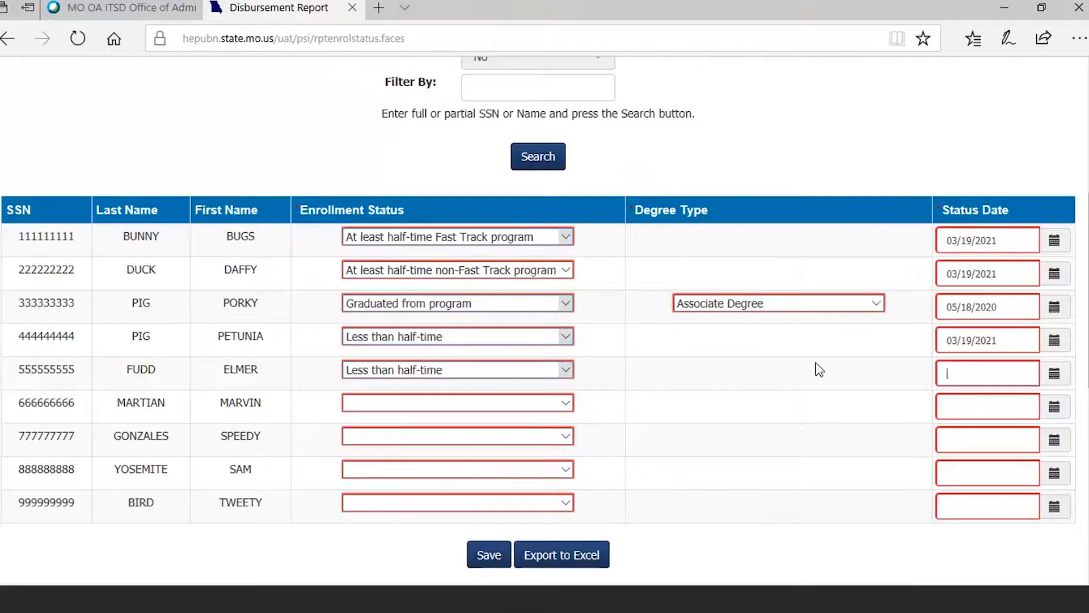
{"action": "type", "text": "10/31/2020"}
- Report the sixth student as "Not Enrolled" with status date 03/19/2021
{"action": "left_click", "coordinate": [567, 404]}
{"action": "left_click", "coordinate": [378, 490]}
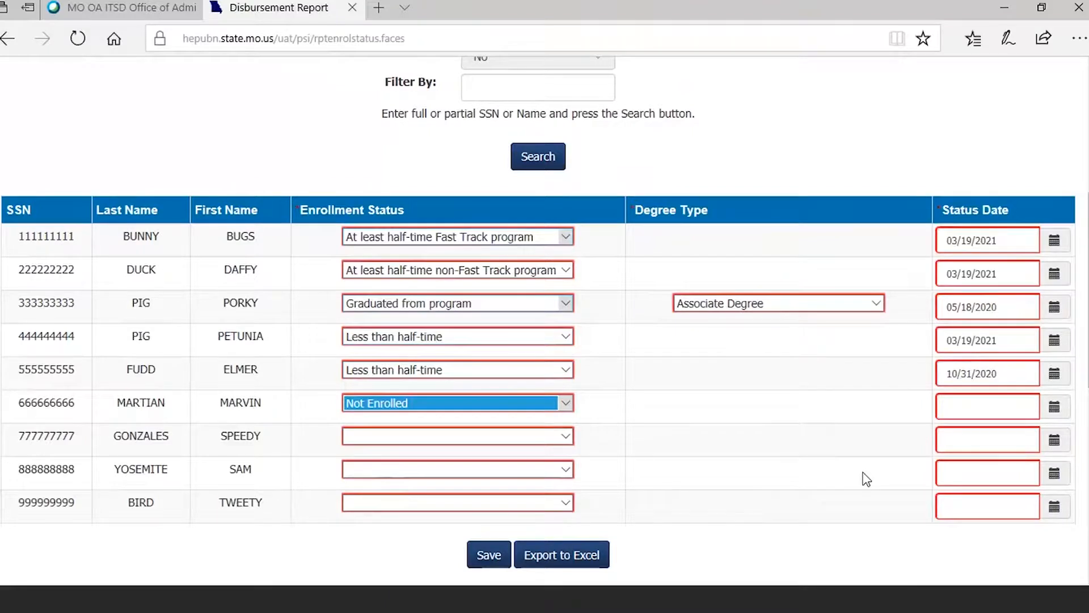
{"action": "left_click", "coordinate": [982, 417]}
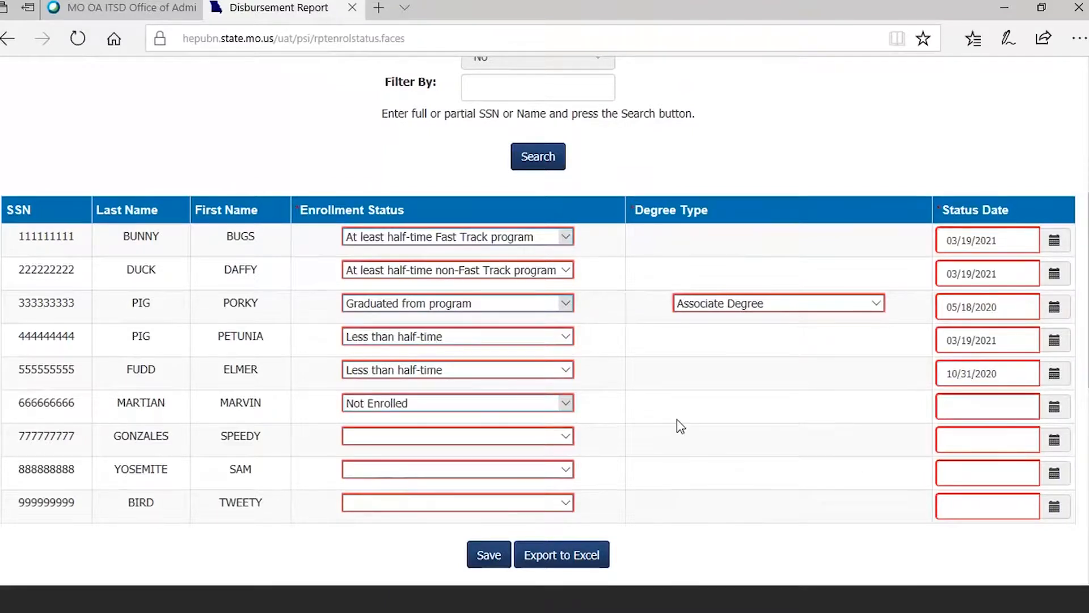
{"action": "type", "text": "03/19/2021"}
- Report the seventh student as "Withdrawn" with status date 02/15/2020
{"action": "left_click", "coordinate": [561, 445]}
{"action": "left_click", "coordinate": [397, 544]}
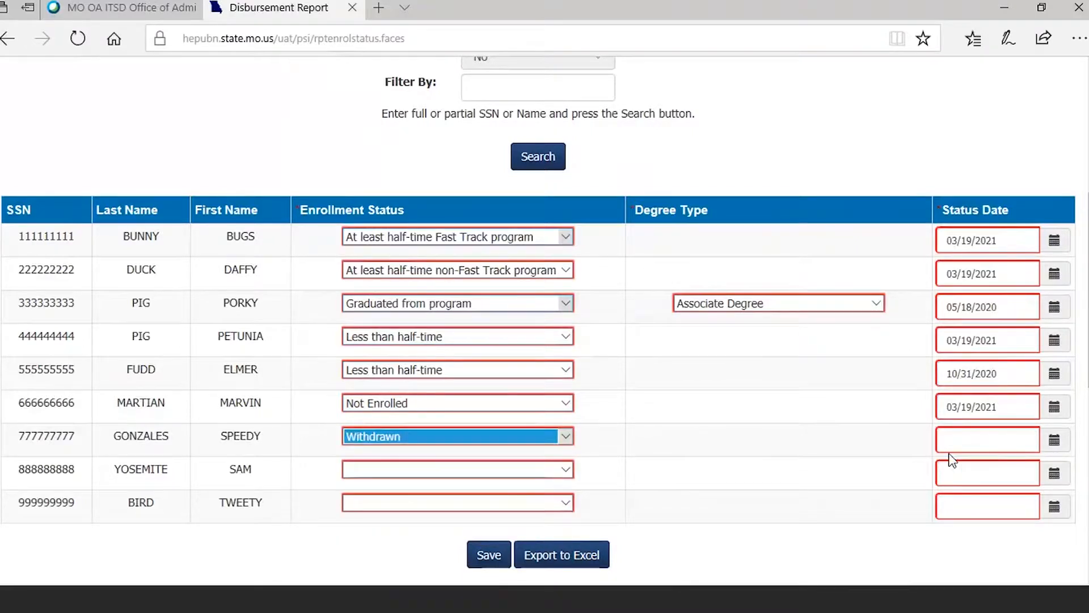
{"action": "left_click", "coordinate": [950, 436]}
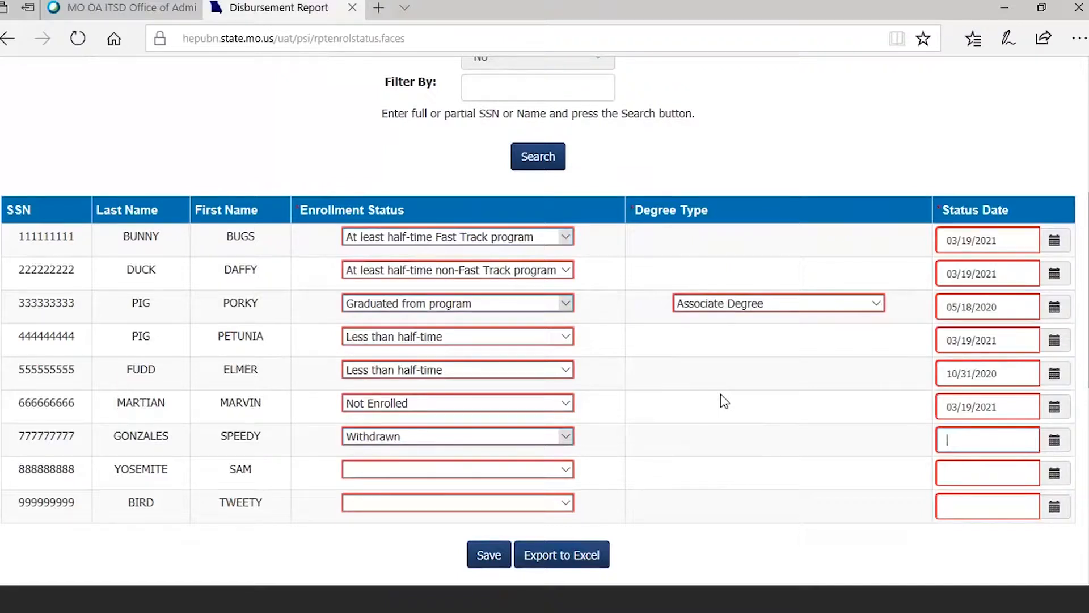
{"action": "type", "text": "02/15/2020"}
- Report the eighth student as "Graduated from program" with degree type "Bachelor's Degree" and status date 12/15/2020
{"action": "left_click", "coordinate": [569, 476]}
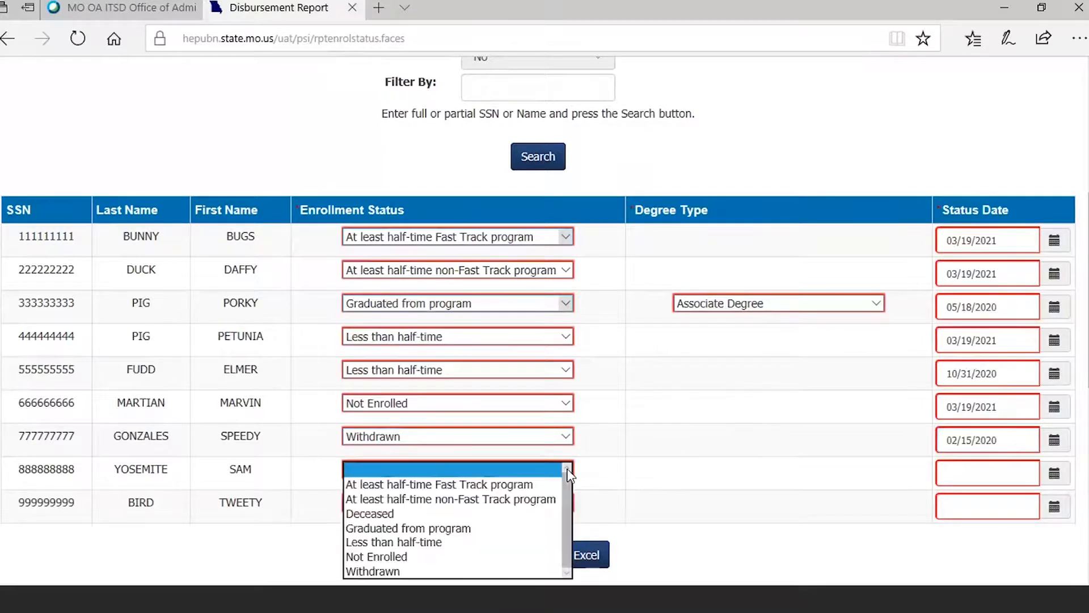
{"action": "left_click", "coordinate": [454, 528]}
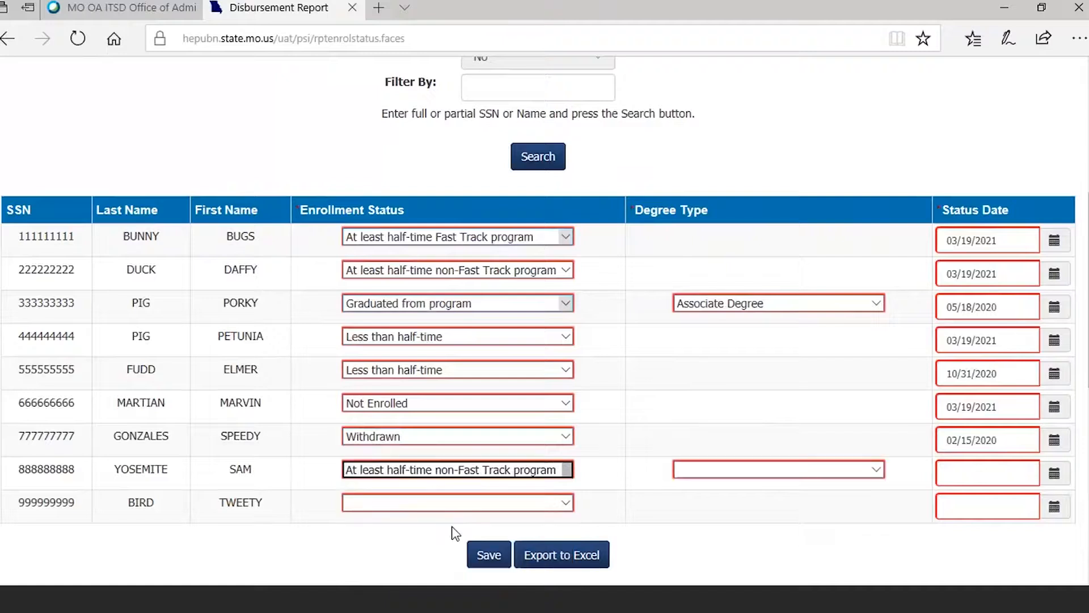
{"action": "left_click", "coordinate": [880, 468]}
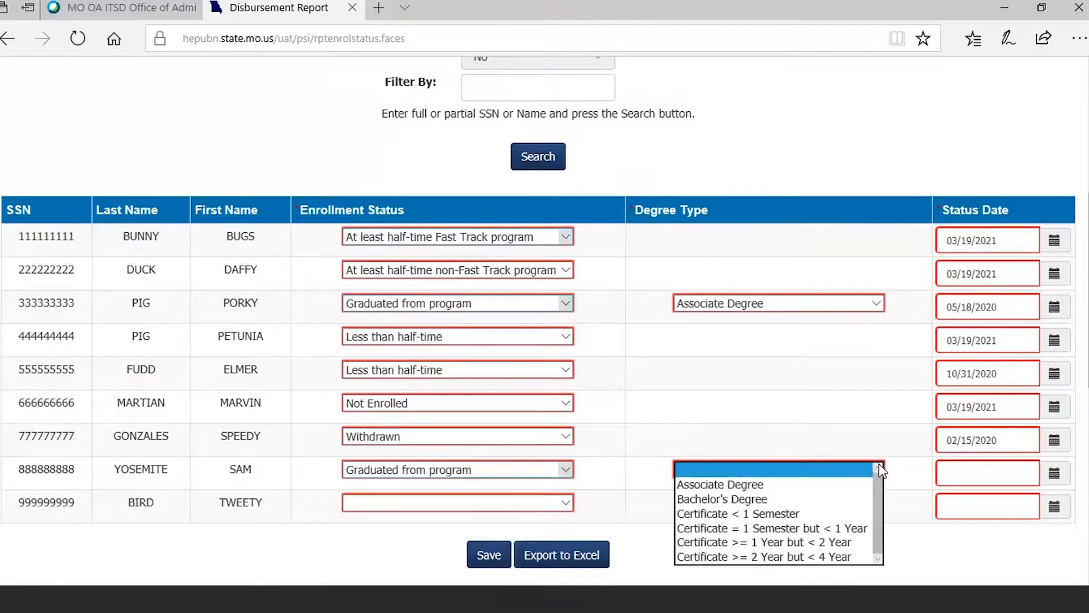
{"action": "left_click", "coordinate": [766, 501]}
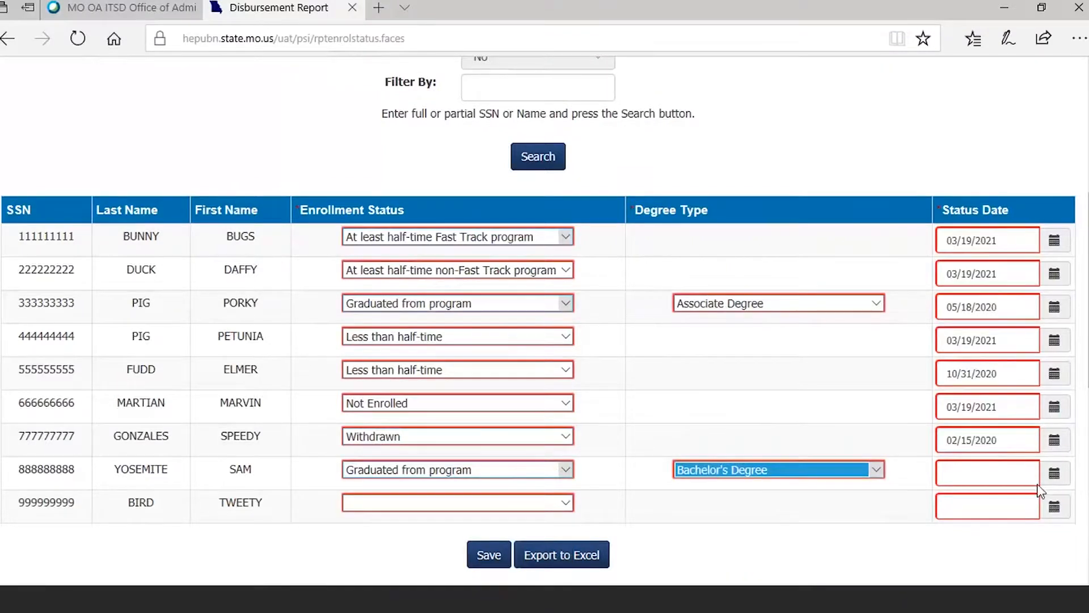
{"action": "left_click", "coordinate": [956, 472]}
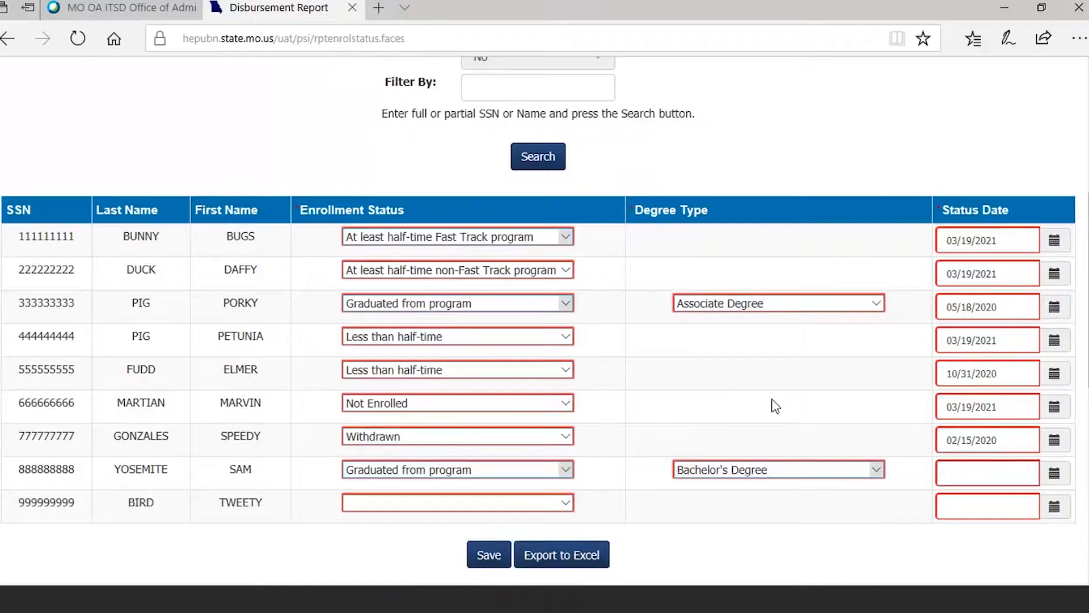
{"action": "type", "text": "12/15/2020"}
- Report the ninth student as "Graduated from program" with degree type "Certificate < 1 Semester" and status date 07/31/2020, and save the report
{"action": "left_click", "coordinate": [550, 504]}
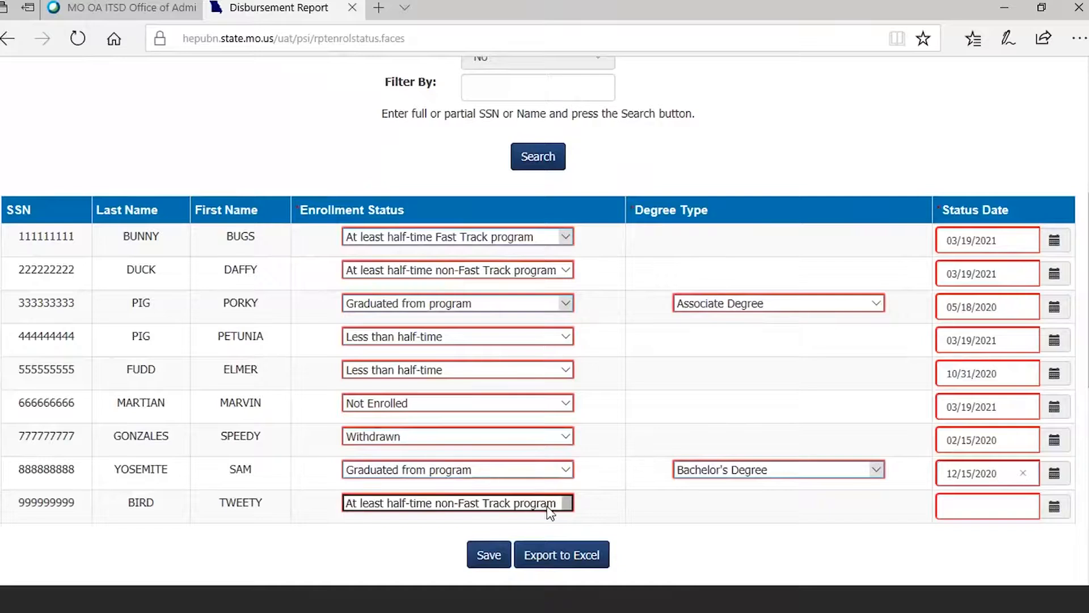
{"action": "left_click", "coordinate": [549, 510]}
{"action": "left_click", "coordinate": [436, 536]}
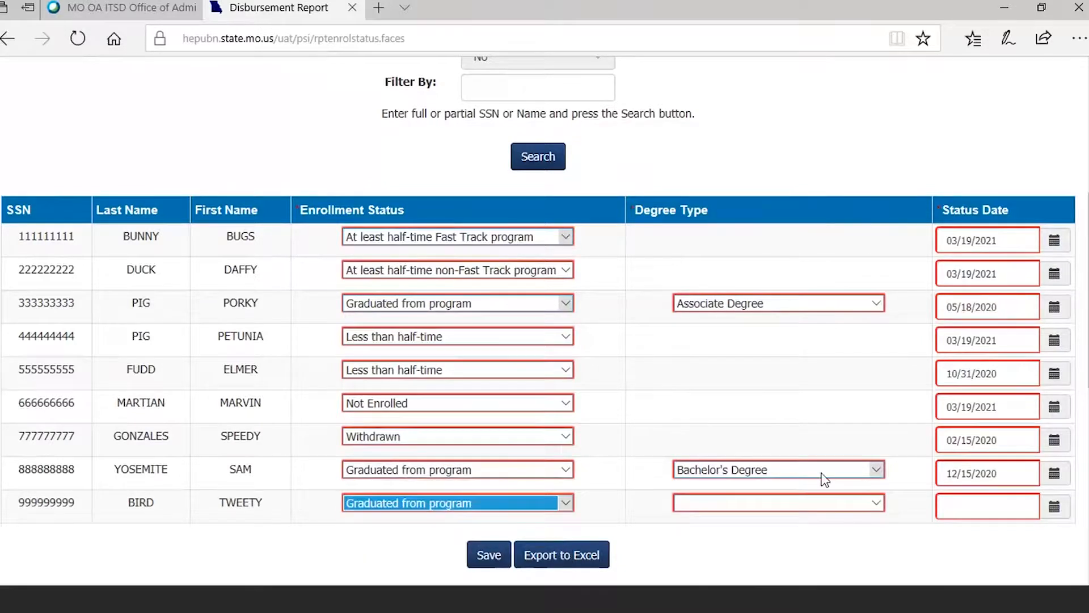
{"action": "left_click", "coordinate": [807, 504]}
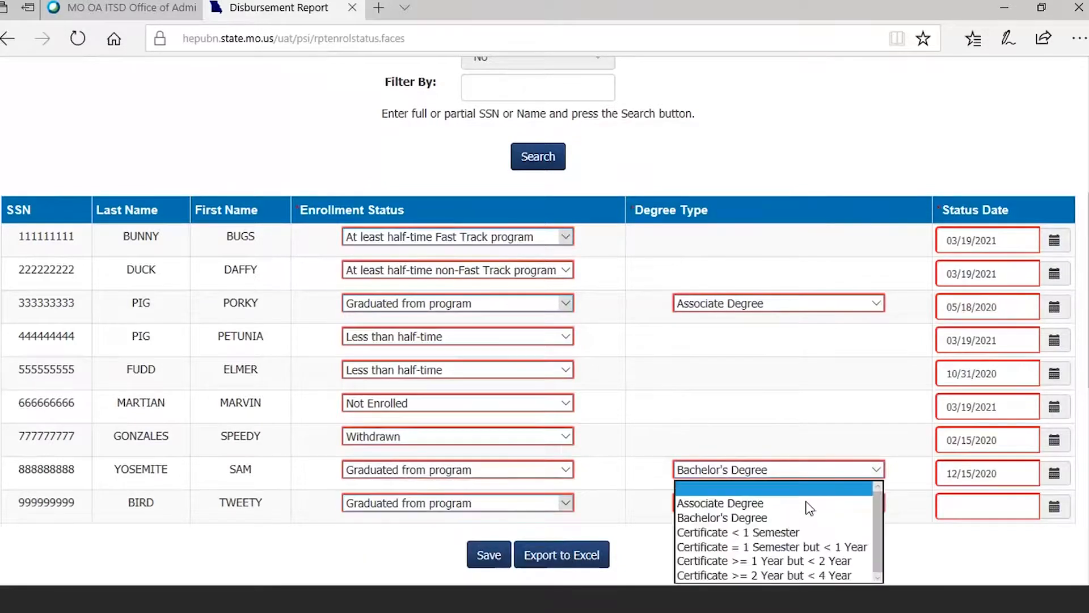
{"action": "left_click", "coordinate": [797, 533]}
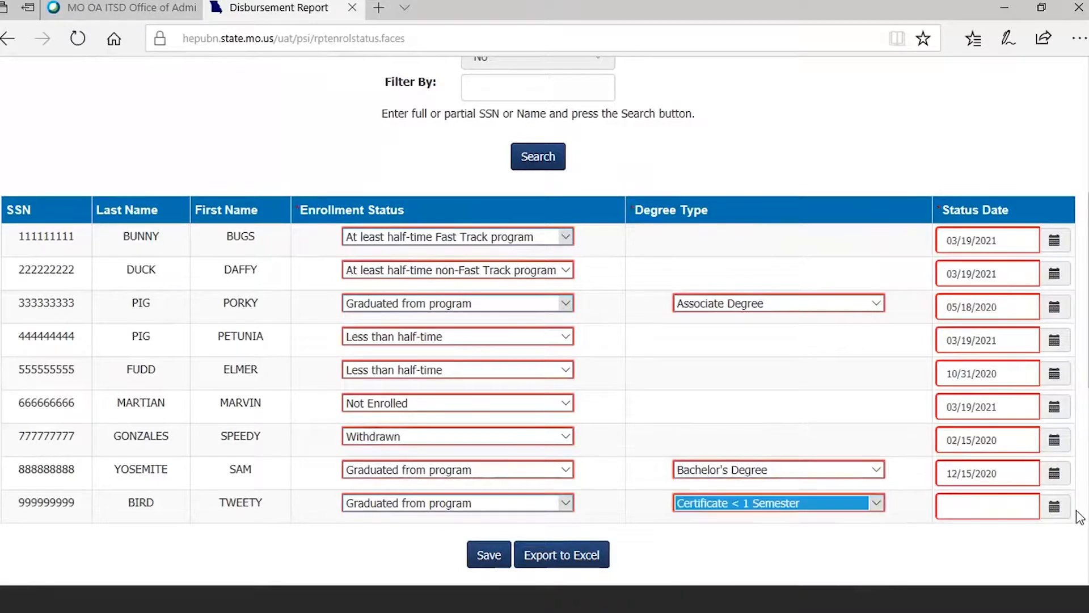
{"action": "left_click", "coordinate": [944, 504]}
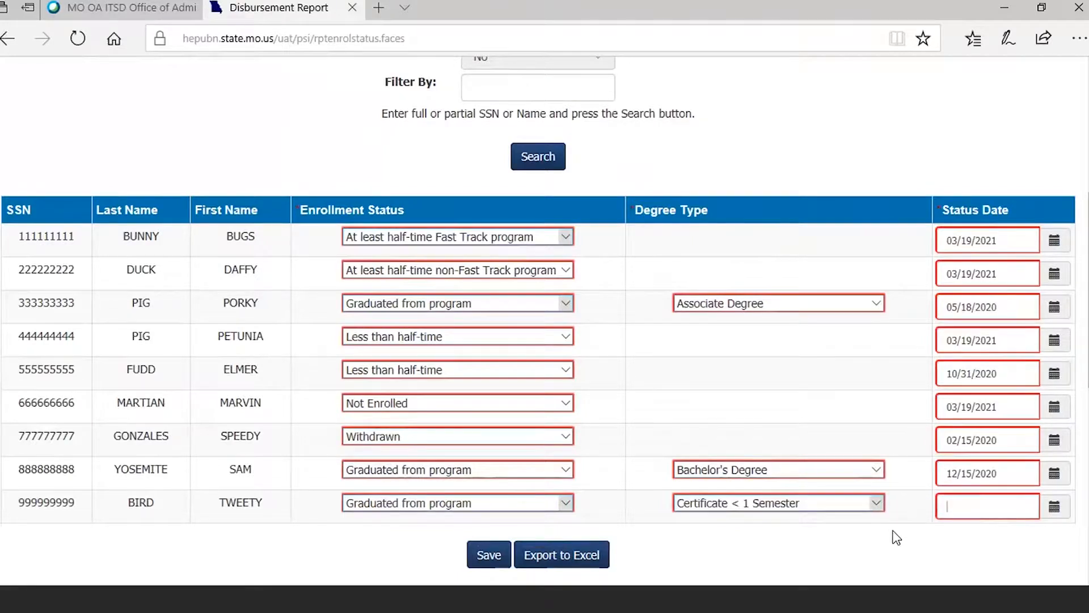
{"action": "type", "text": "07/31/2020"}
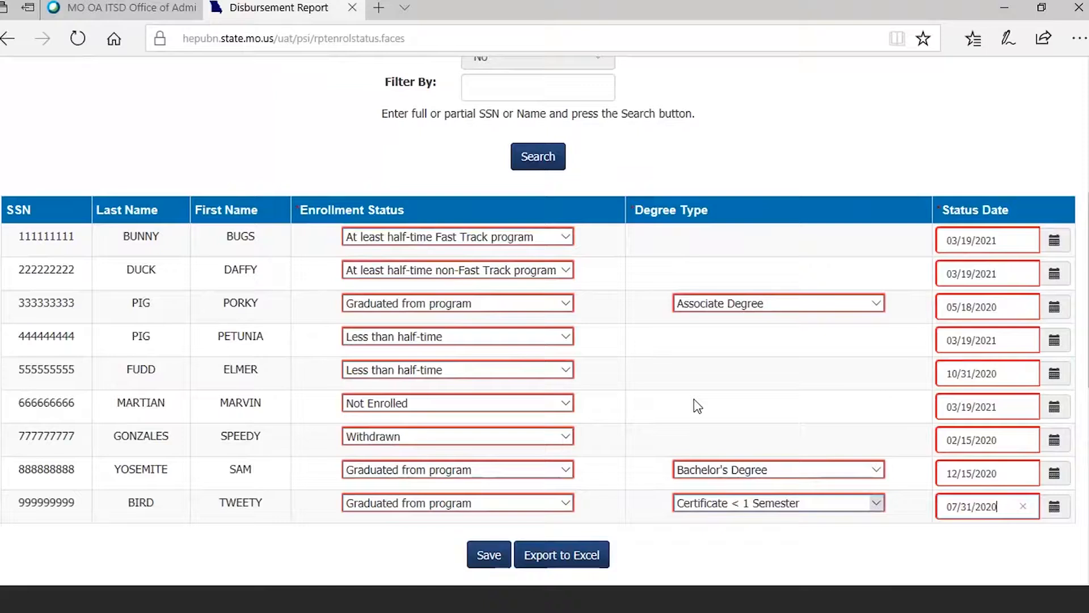
{"action": "left_click", "coordinate": [489, 555]}
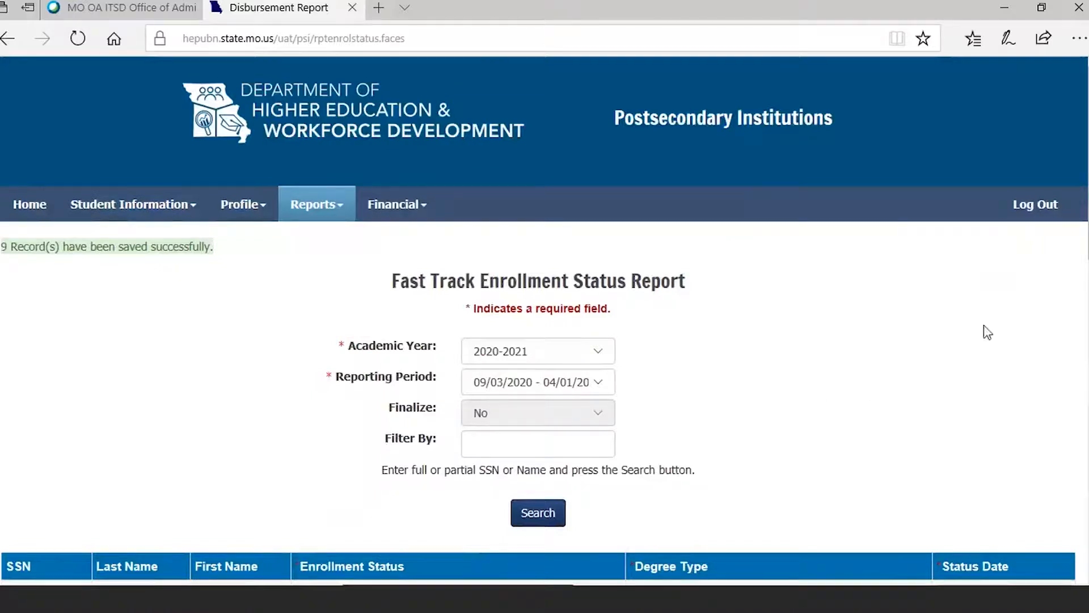
- Export the enrollment status report to Excel and review the student rows in the opened workbook before returning to the browser
{"action": "scroll", "coordinate": [545, 322], "scroll_direction": "down", "scroll_amount": 6}
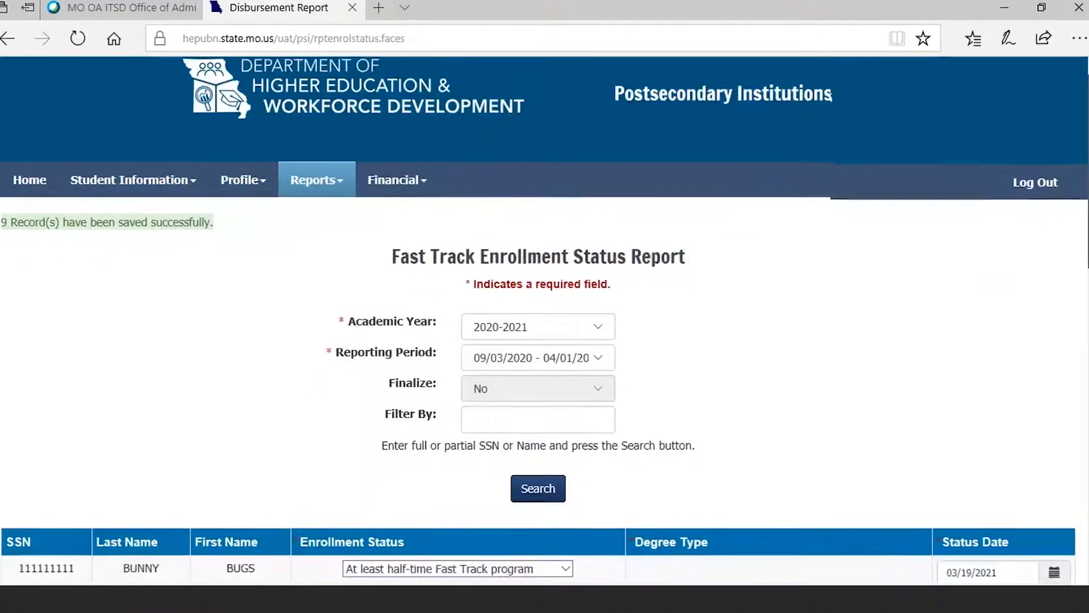
{"action": "scroll", "coordinate": [578, 443], "scroll_direction": "down", "scroll_amount": 2}
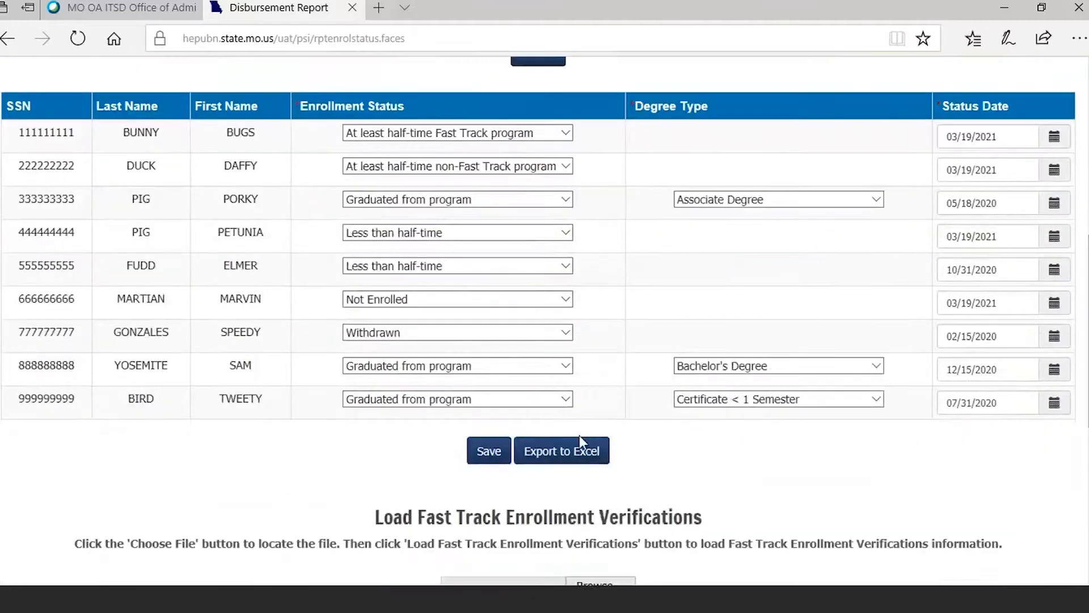
{"action": "left_click", "coordinate": [572, 458]}
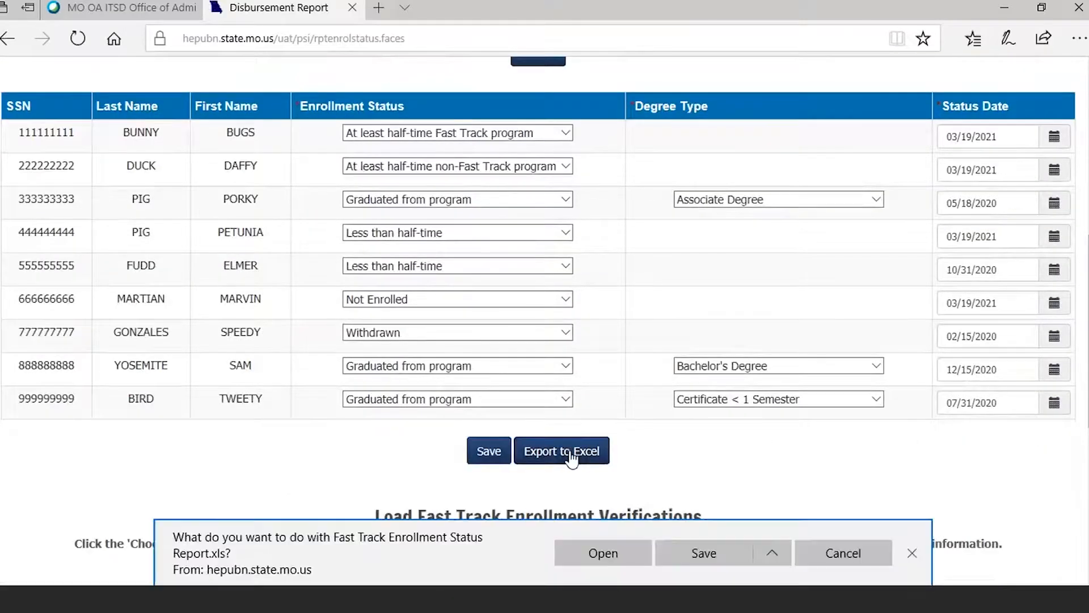
{"action": "left_click", "coordinate": [612, 559]}
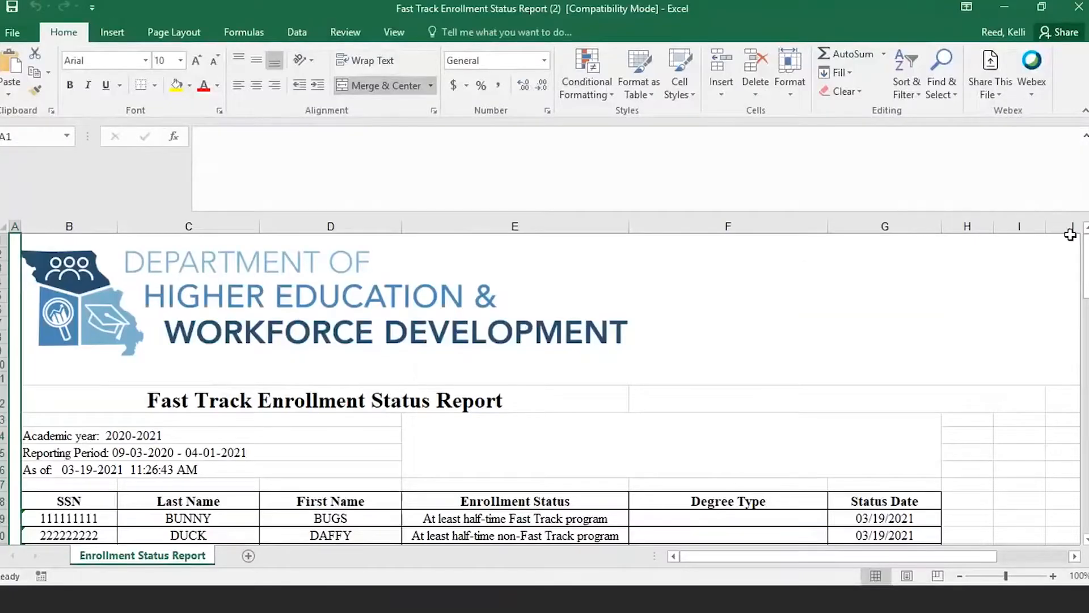
{"action": "left_click_drag", "start_coordinate": [1087, 264], "coordinate": [1086, 282]}
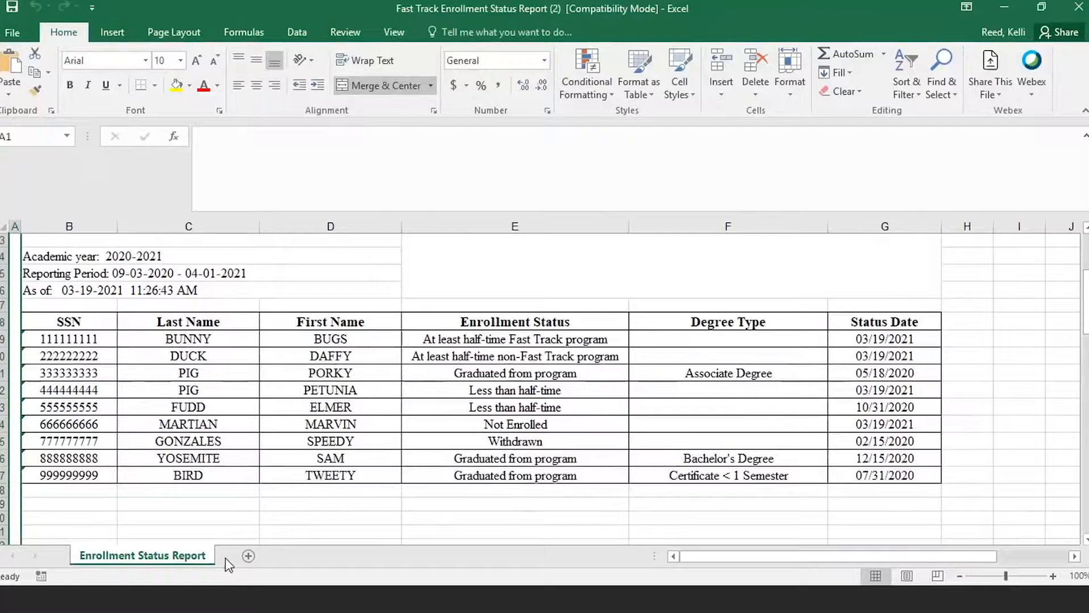
{"action": "left_click", "coordinate": [227, 599]}
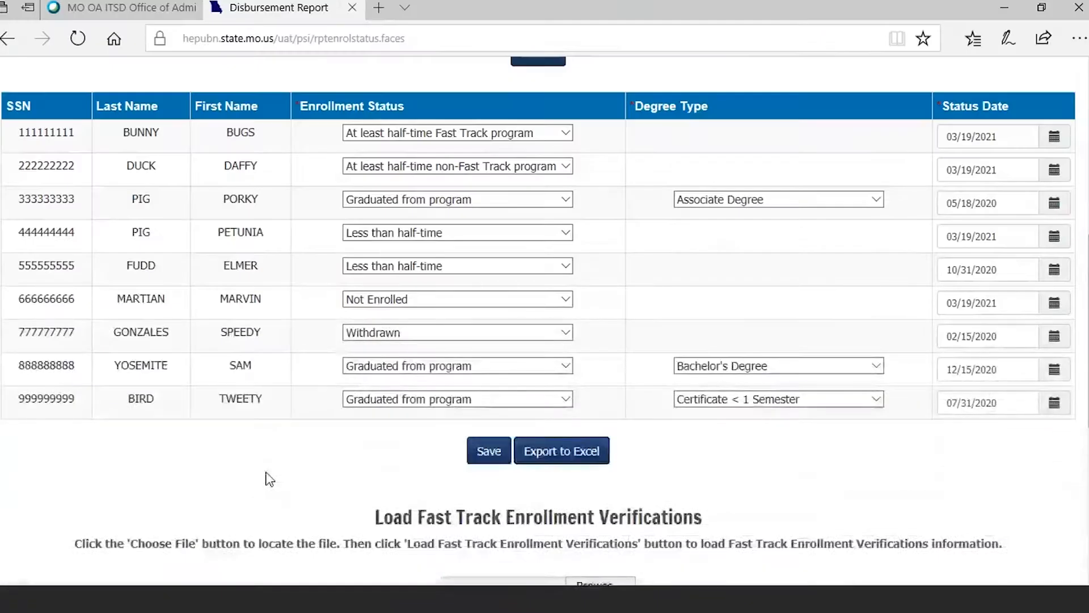